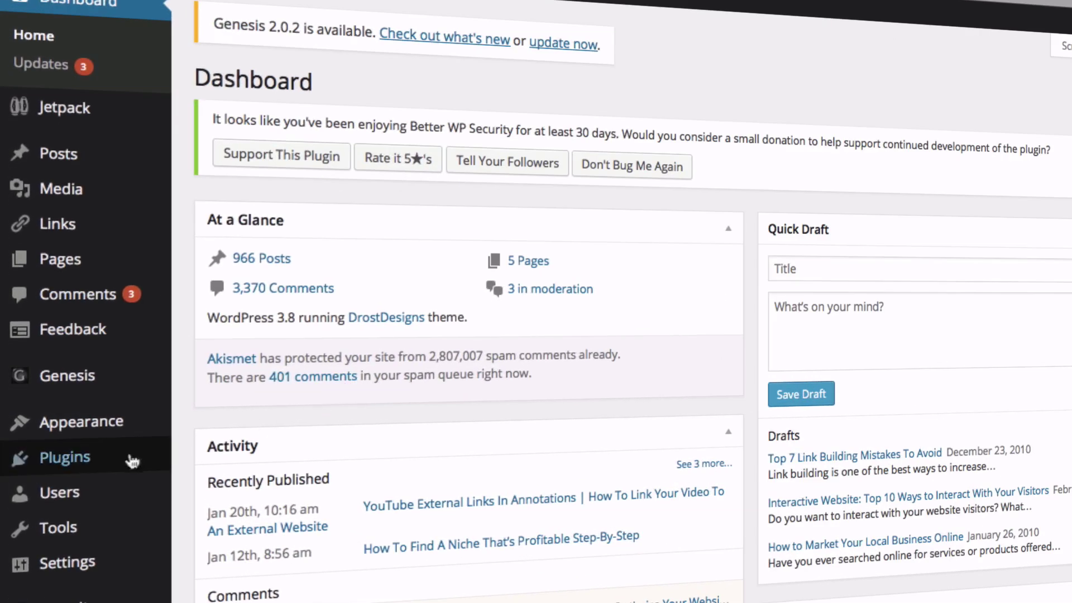
Step: Search the plugin directory for 'pretty', then install and activate Pretty Link Lite
{"action": "mouse_move", "coordinate": [128, 441]}
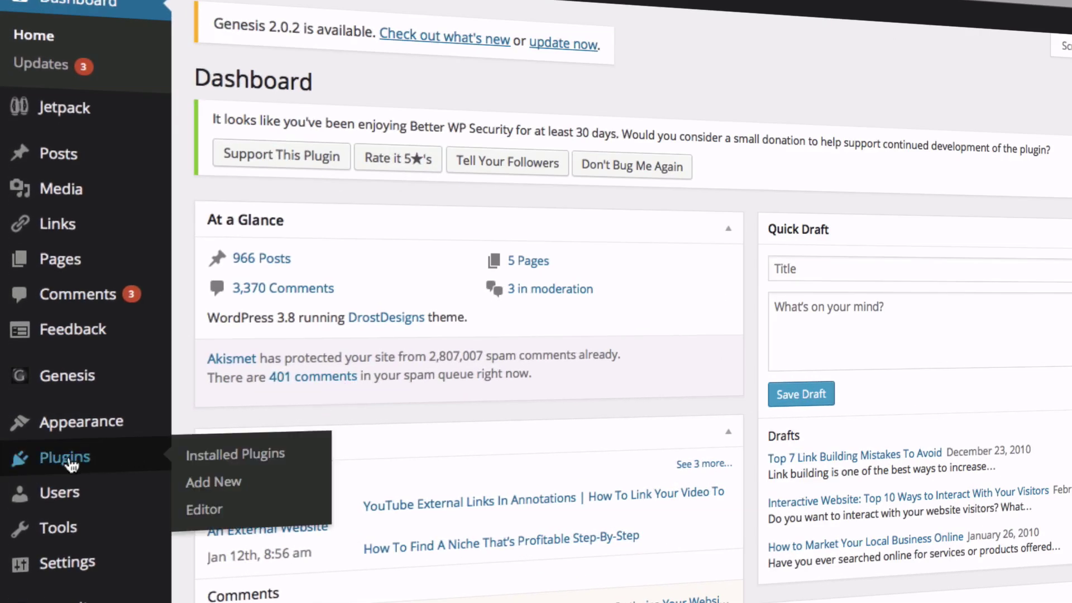
{"action": "left_click", "coordinate": [215, 481]}
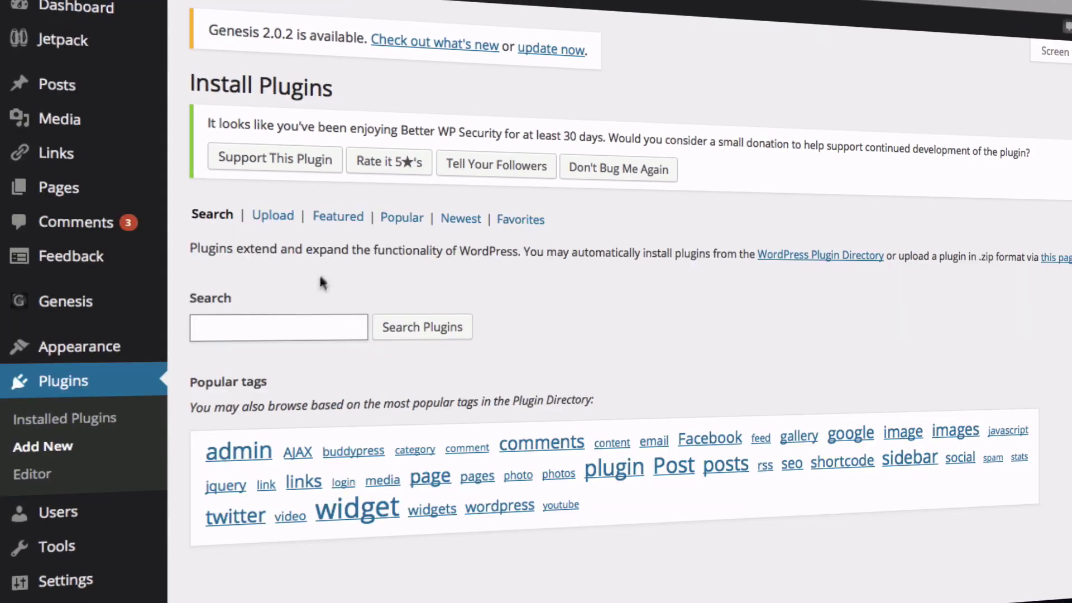
{"action": "left_click", "coordinate": [284, 330]}
{"action": "type", "text": "pretty link"}
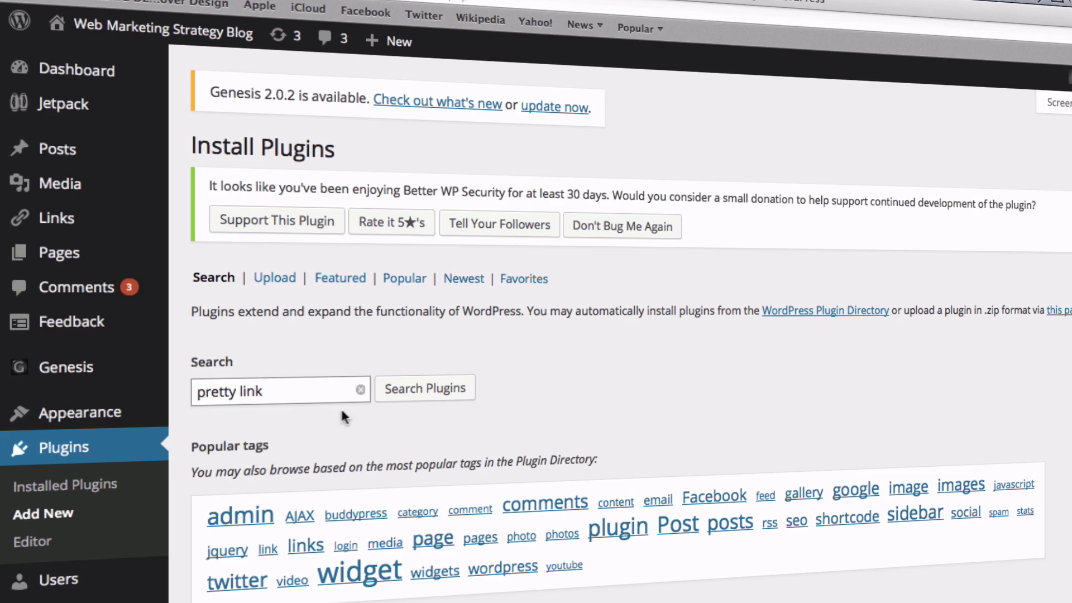
{"action": "left_click", "coordinate": [410, 396]}
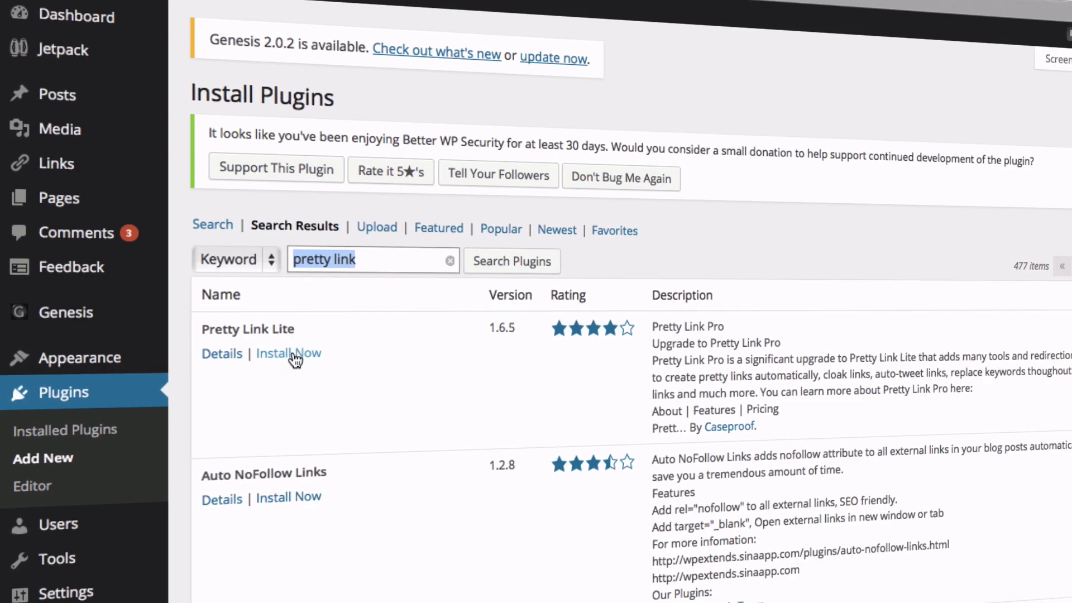
{"action": "left_click", "coordinate": [291, 343]}
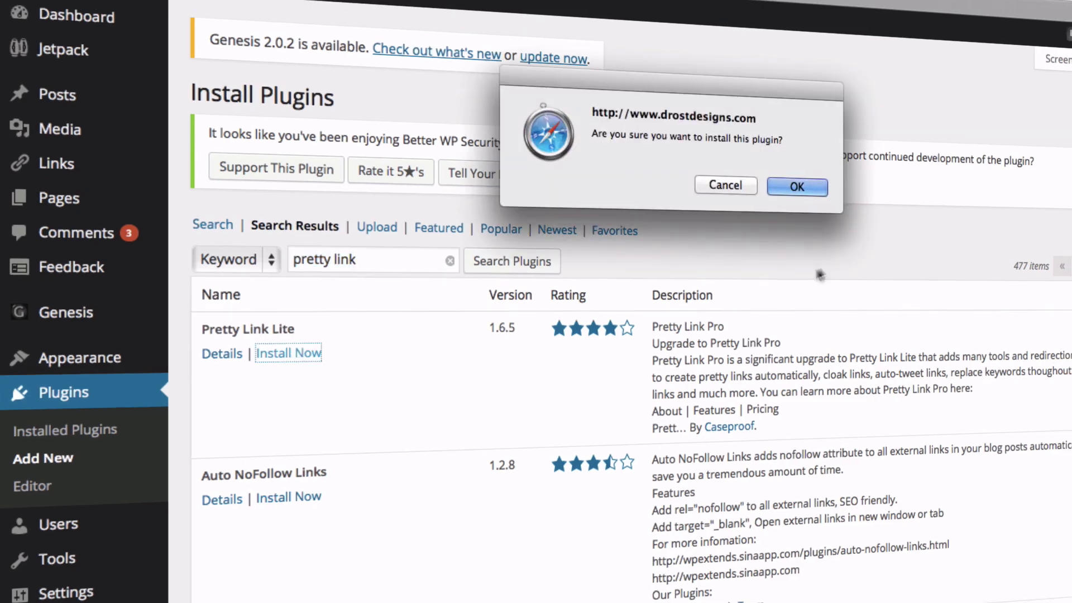
{"action": "left_click", "coordinate": [803, 186]}
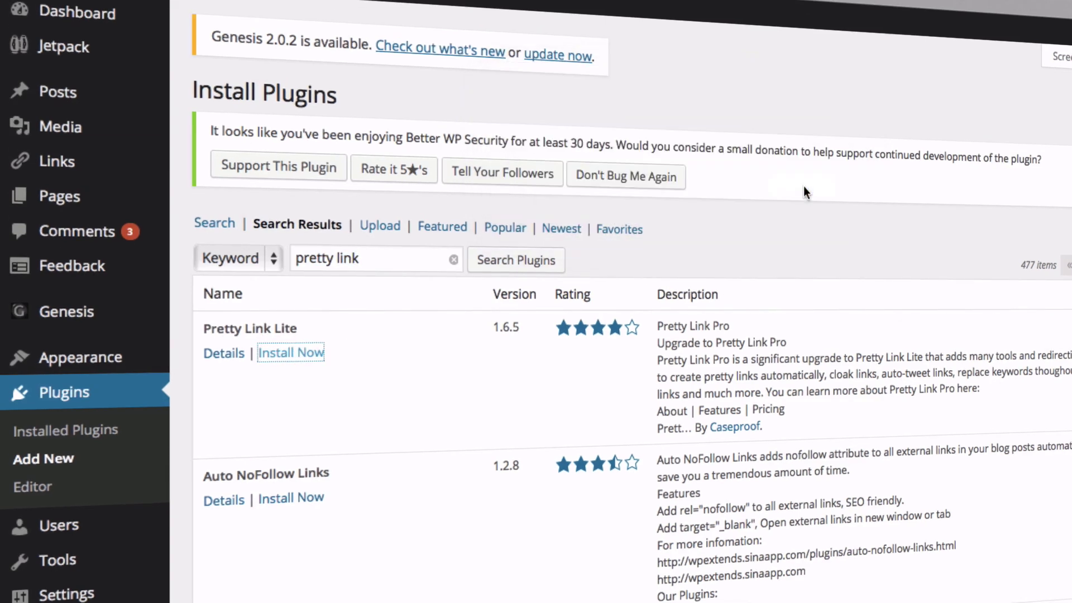
{"action": "left_click", "coordinate": [247, 337]}
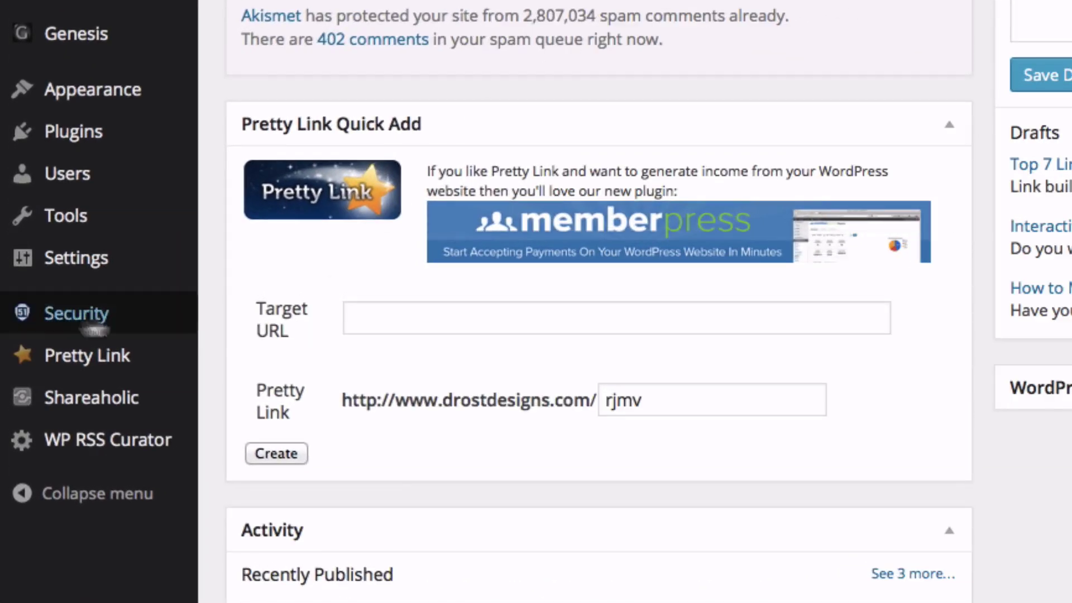
Step: Create a 301 nofollow pretty link with slug 'facebook' and title 'Facebook Redirect' to the Facebook profile
{"action": "mouse_move", "coordinate": [57, 353]}
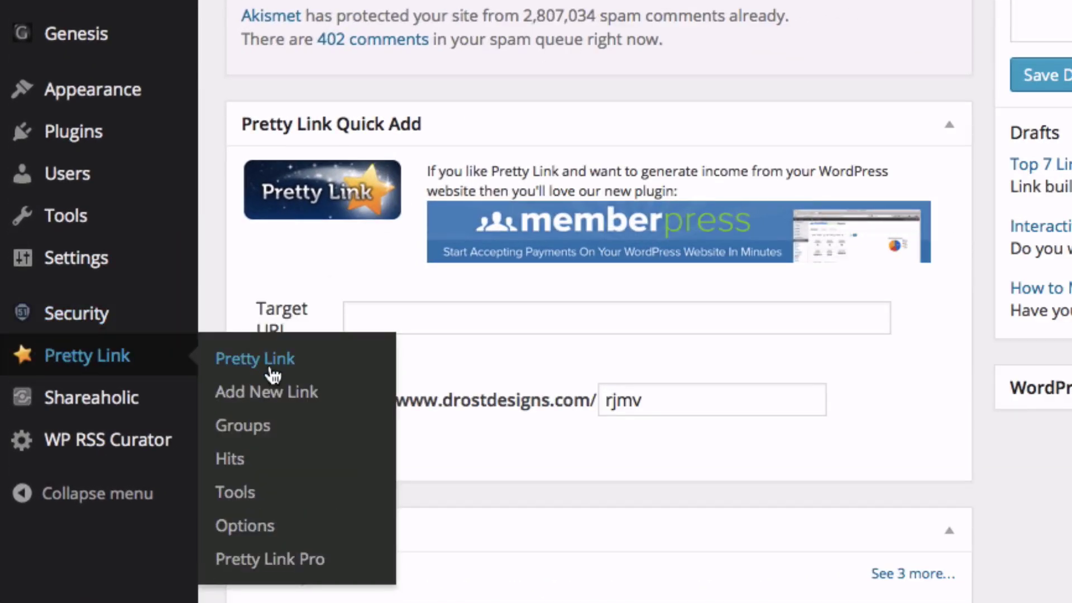
{"action": "left_click", "coordinate": [272, 393]}
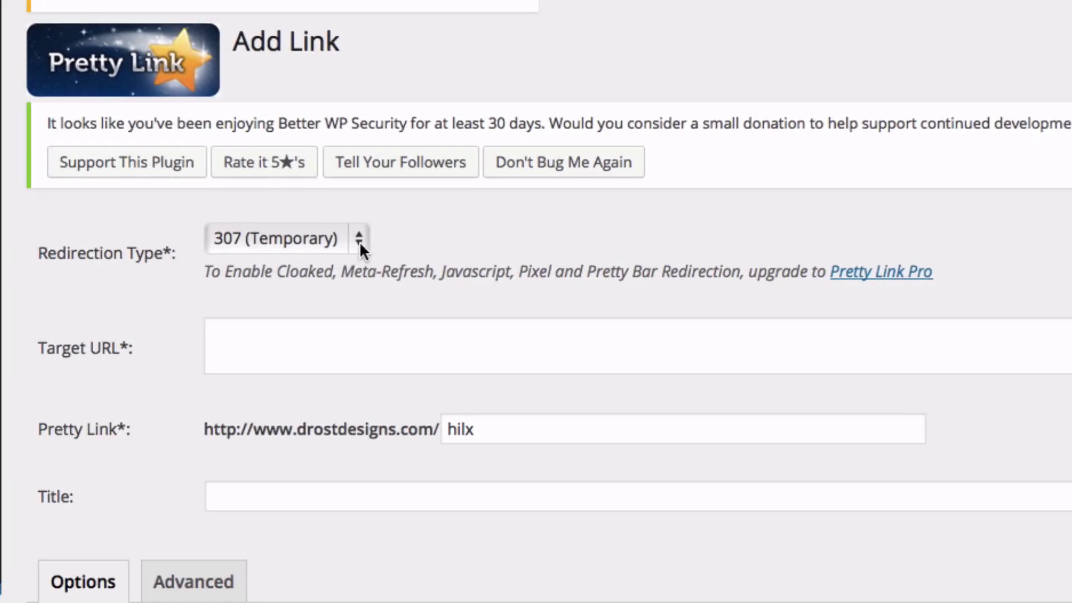
{"action": "left_click", "coordinate": [360, 240]}
{"action": "left_click", "coordinate": [314, 291]}
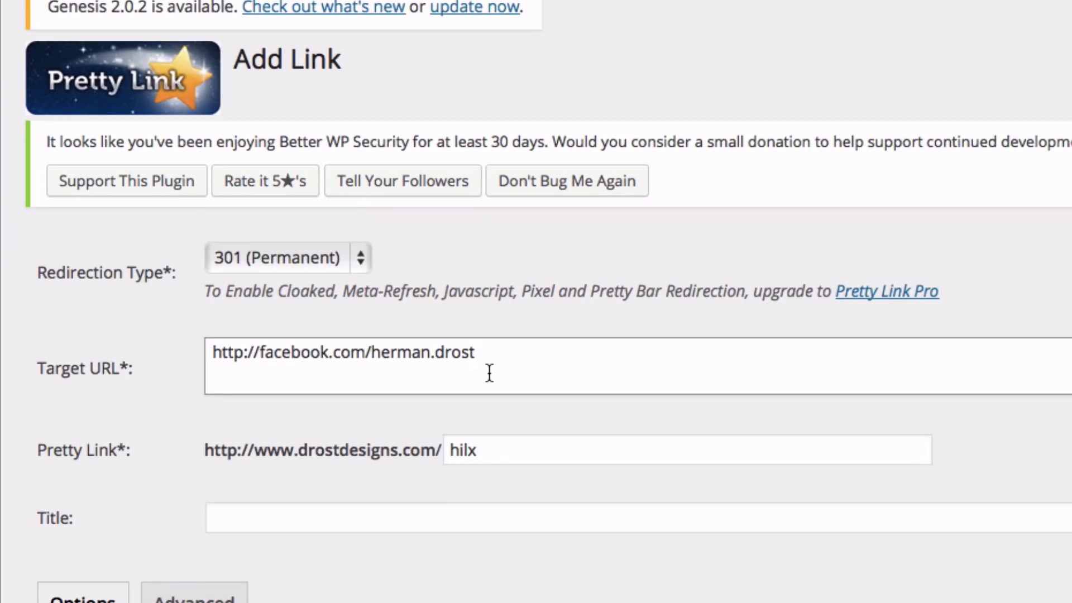
{"action": "left_click_drag", "start_coordinate": [485, 449], "coordinate": [460, 449]}
{"action": "type", "text": "facebook"}
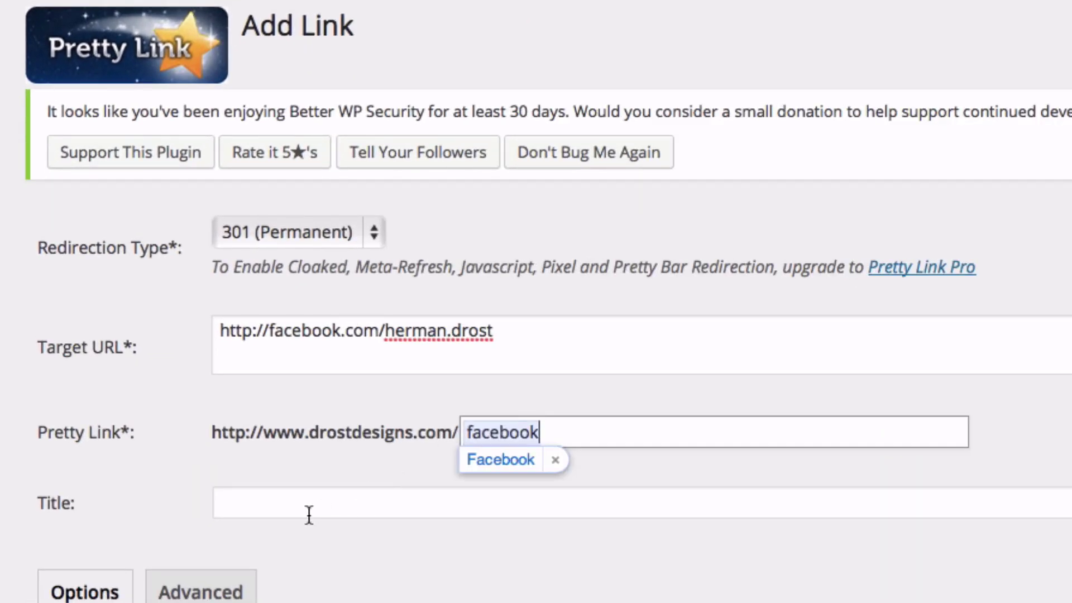
{"action": "left_click", "coordinate": [297, 520]}
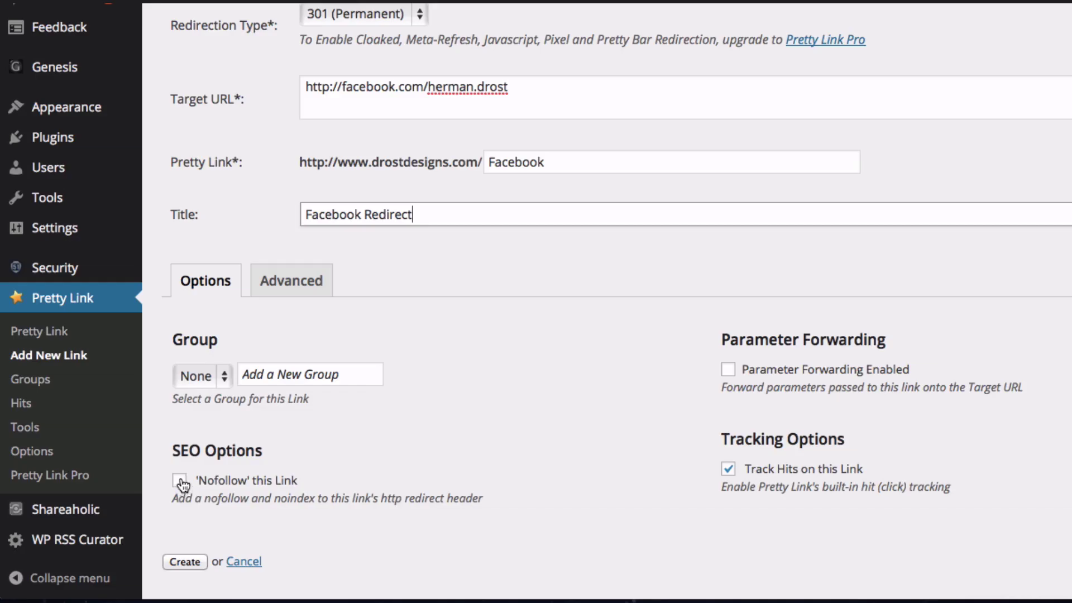
{"action": "left_click", "coordinate": [179, 482]}
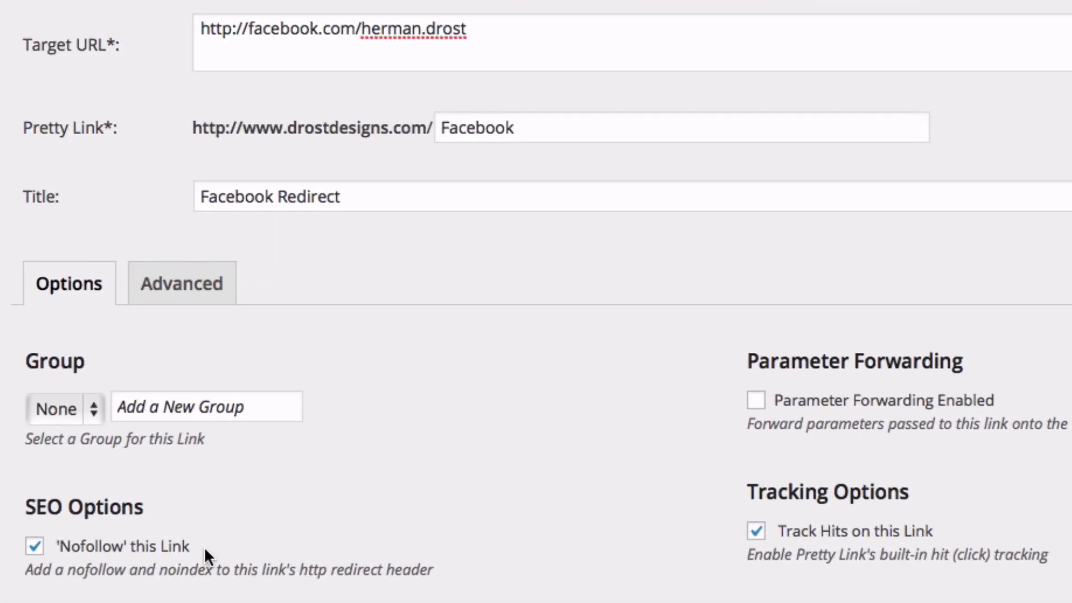
{"action": "left_click", "coordinate": [201, 509]}
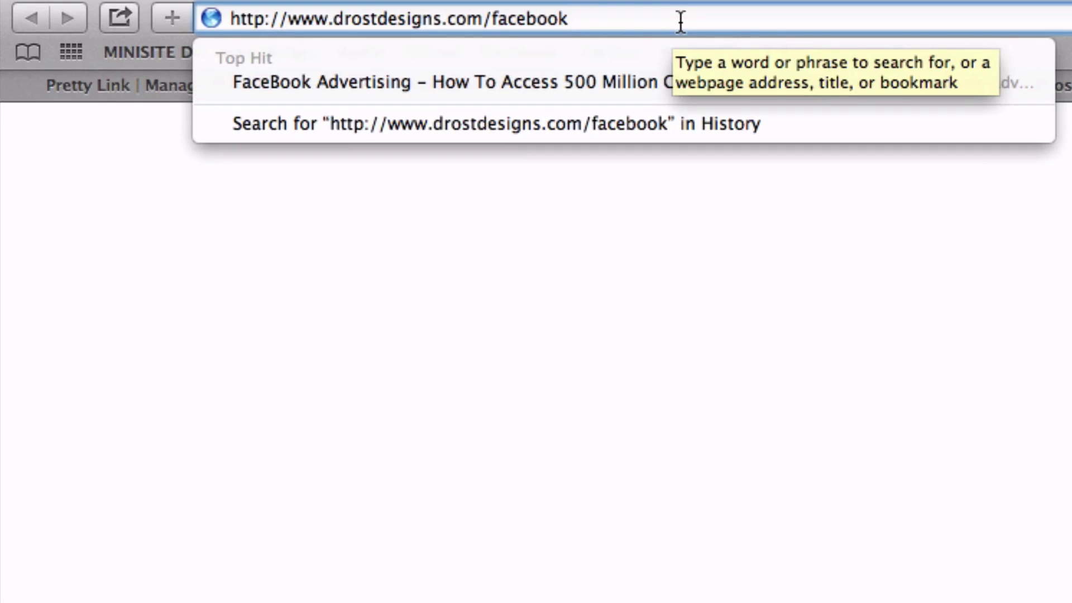
Step: Load drostdesigns.com/facebook in Safari to check it redirects to the Facebook profile
{"action": "key", "text": "Return"}
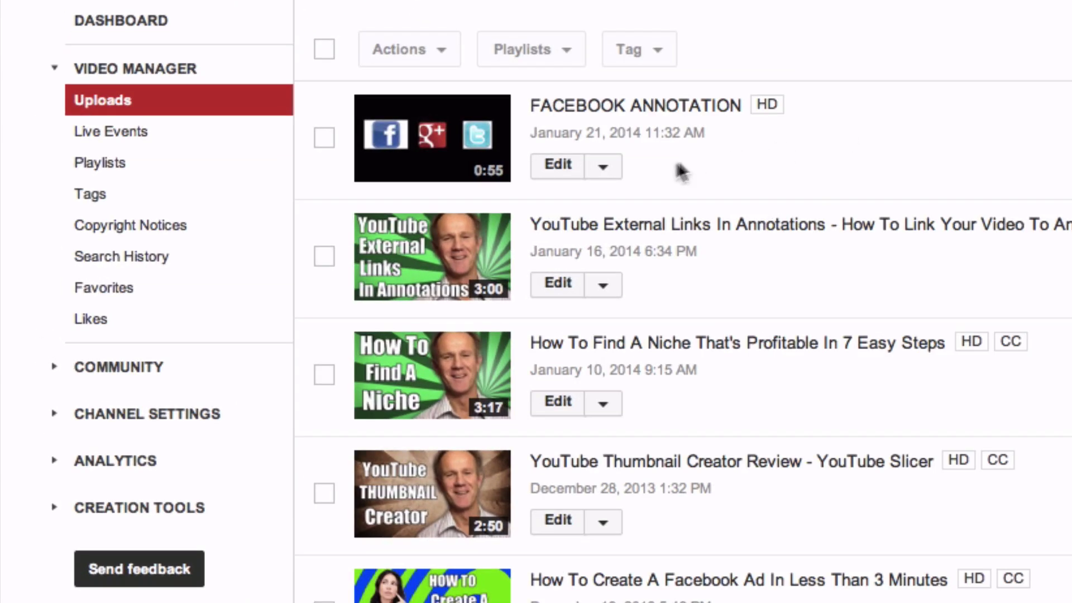
Step: Add a Spotlight annotation to the FACEBOOK ANNOTATION video and place it over the Facebook icon
{"action": "left_click", "coordinate": [603, 168]}
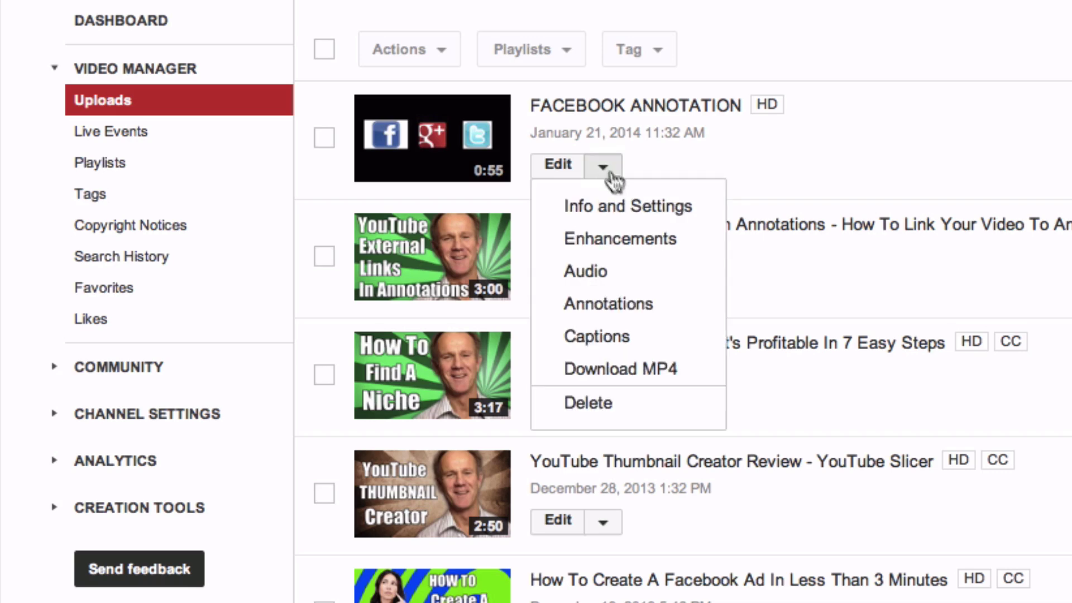
{"action": "left_click", "coordinate": [625, 307]}
{"action": "left_click", "coordinate": [890, 202]}
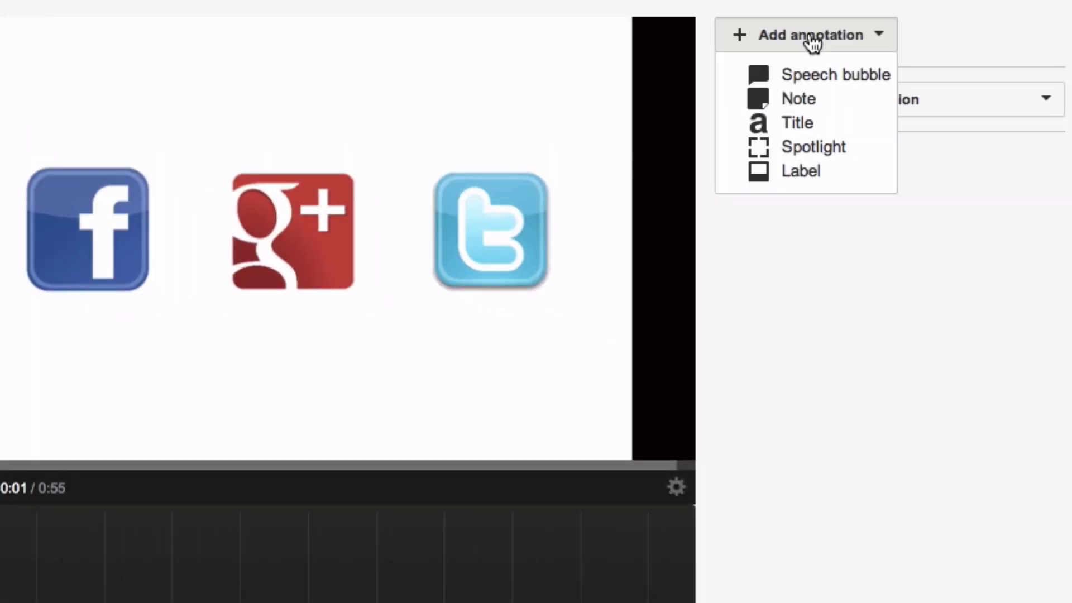
{"action": "left_click", "coordinate": [815, 148]}
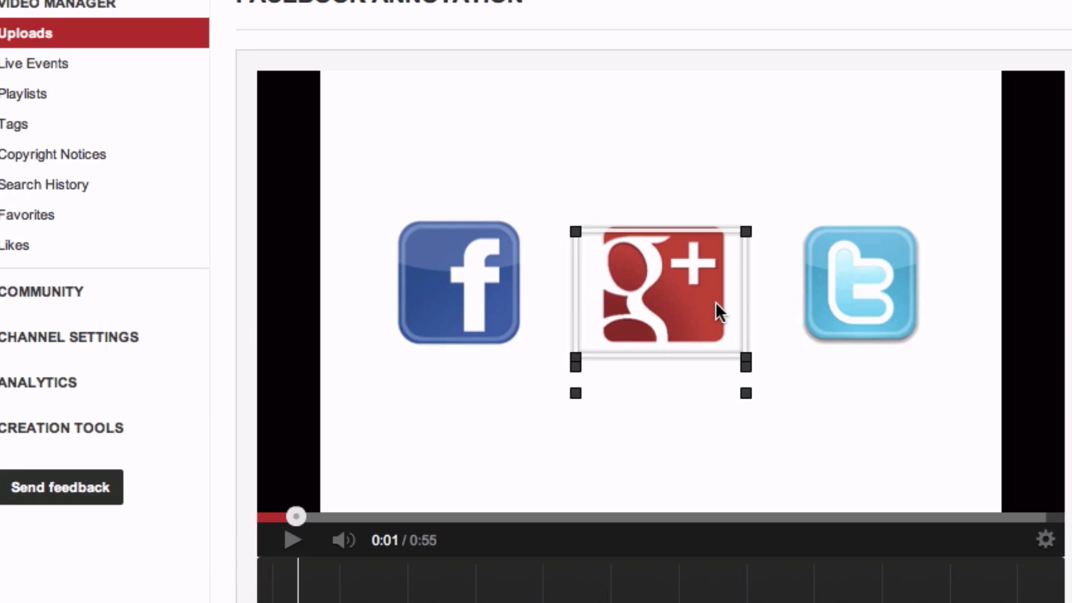
{"action": "left_click_drag", "start_coordinate": [715, 302], "coordinate": [513, 289]}
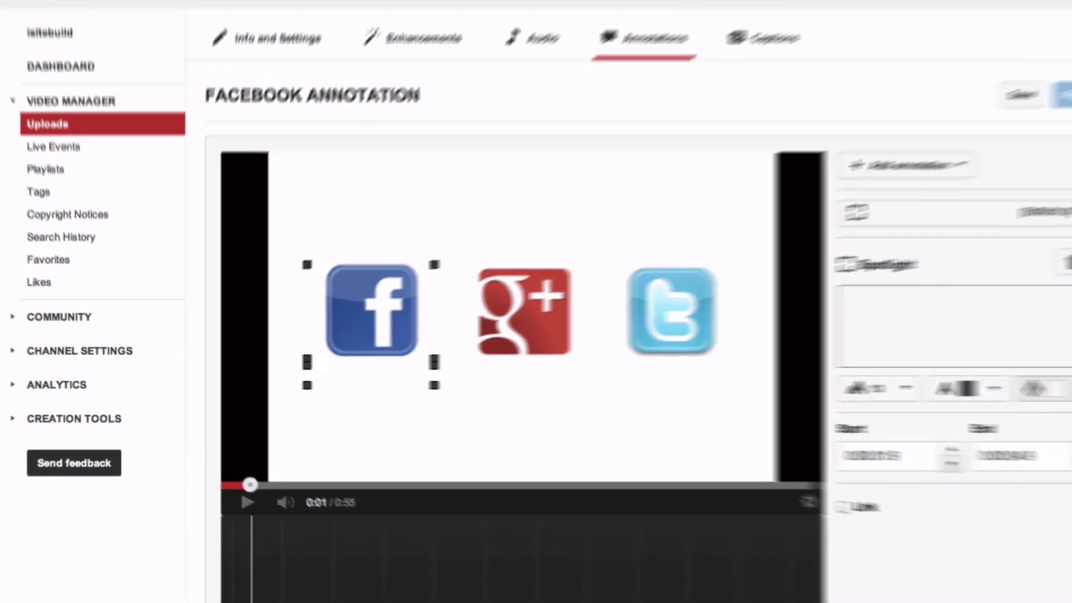
{"action": "left_click", "coordinate": [997, 390]}
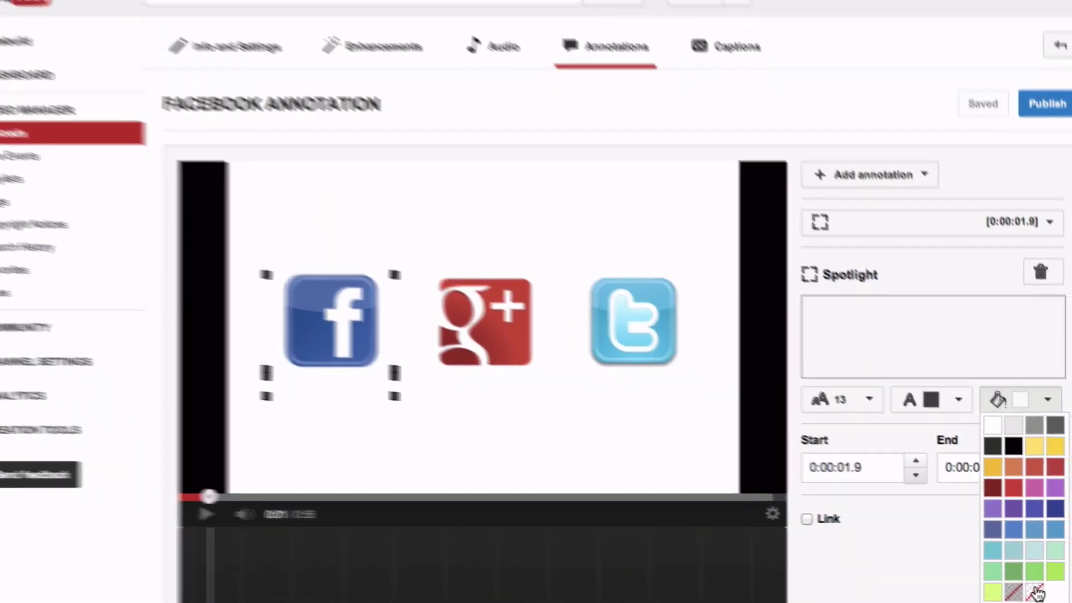
{"action": "left_click", "coordinate": [985, 563]}
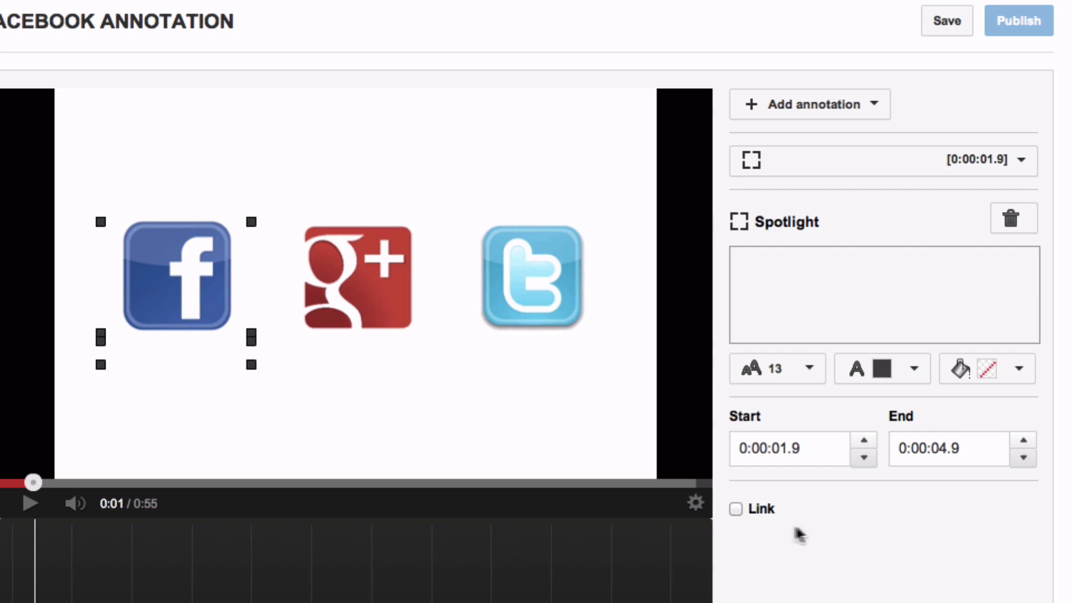
{"action": "left_click", "coordinate": [736, 509]}
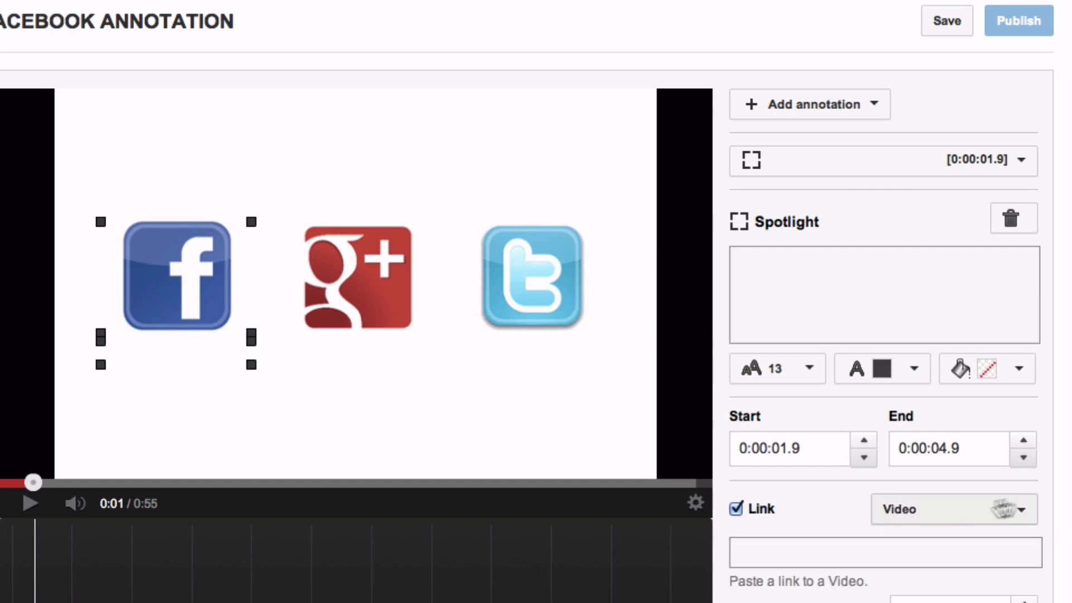
{"action": "scroll", "coordinate": [1040, 530], "scroll_direction": "down", "scroll_amount": 5}
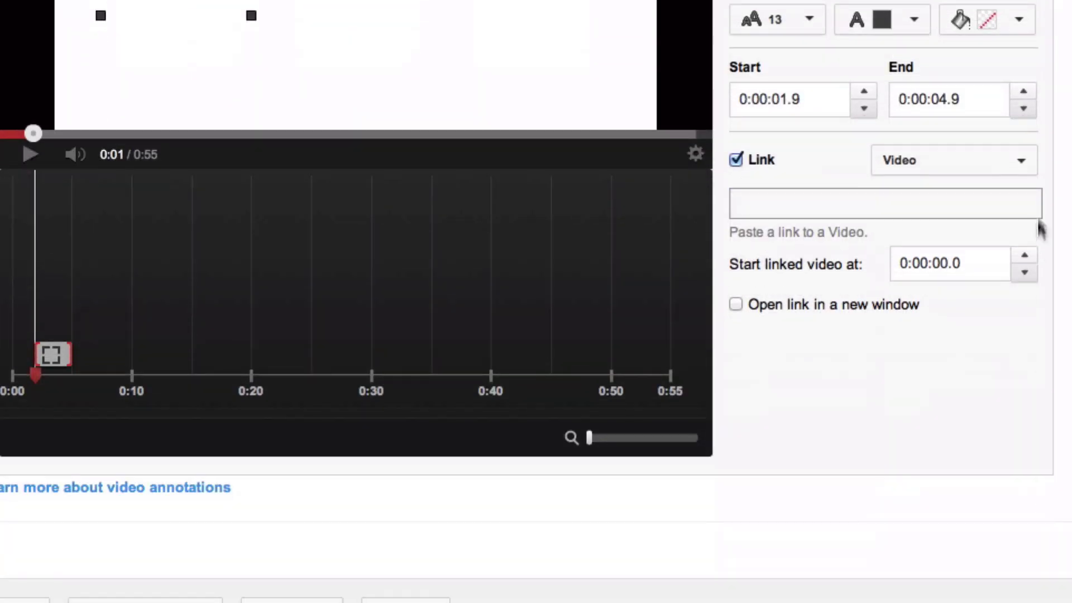
{"action": "left_click", "coordinate": [1021, 163]}
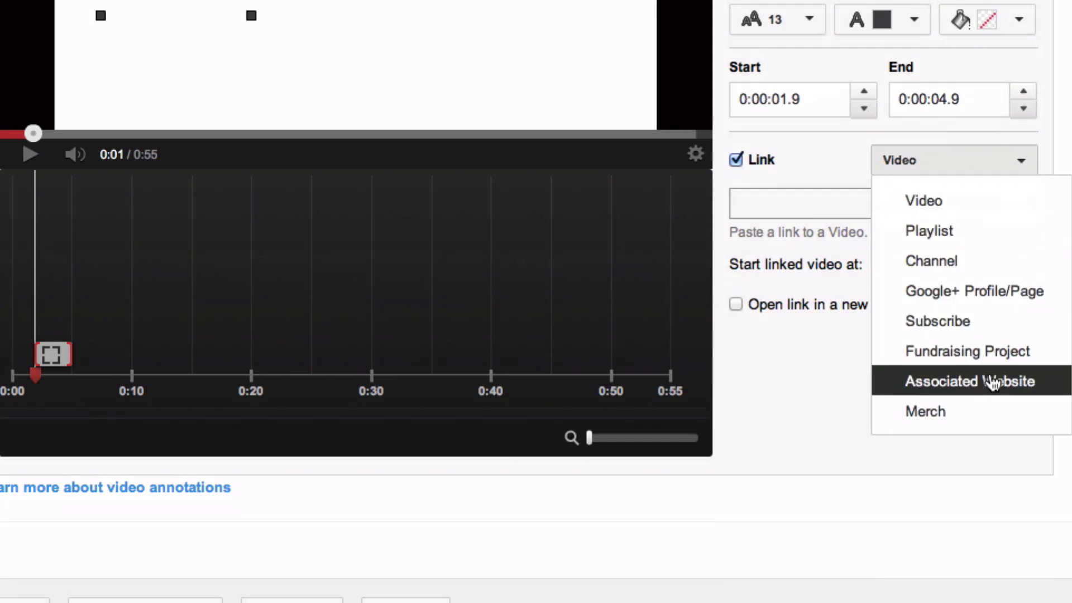
{"action": "left_click", "coordinate": [990, 383]}
{"action": "left_click", "coordinate": [784, 204]}
{"action": "type", "text": "http://www.drostdesigns.com/facebook"}
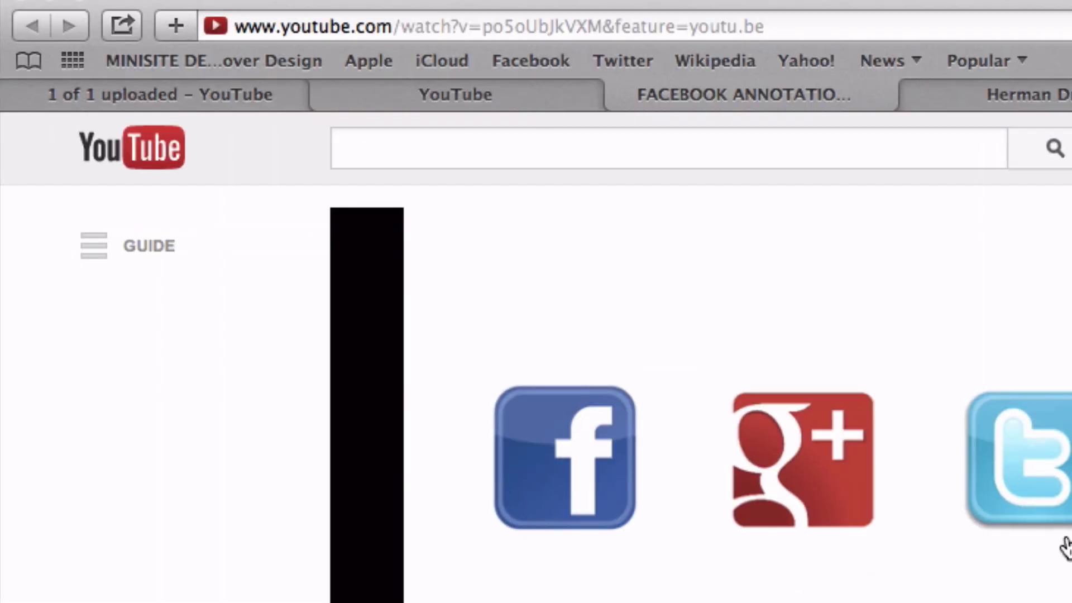
Step: Click the Facebook icon spotlight in the playing video to confirm it opens the Facebook profile
{"action": "left_click", "coordinate": [606, 476]}
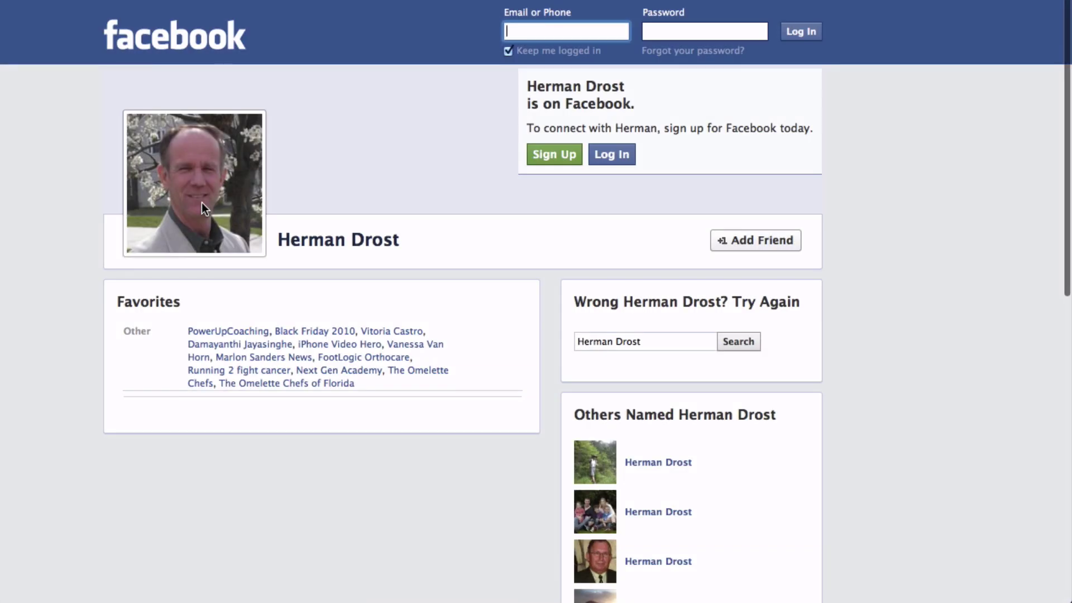